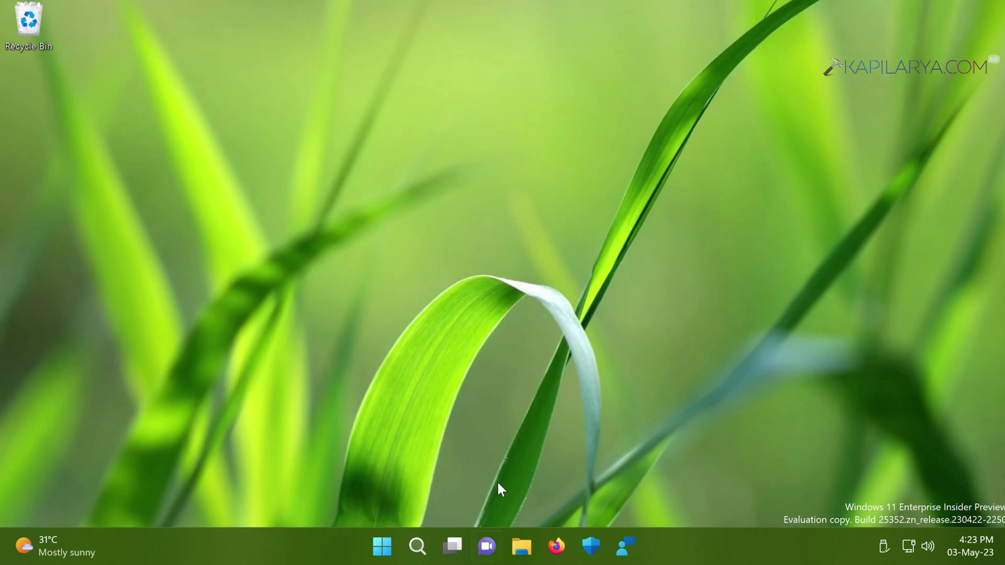
Step: Launch File Explorer with the Win+E shortcut
key("super+e")
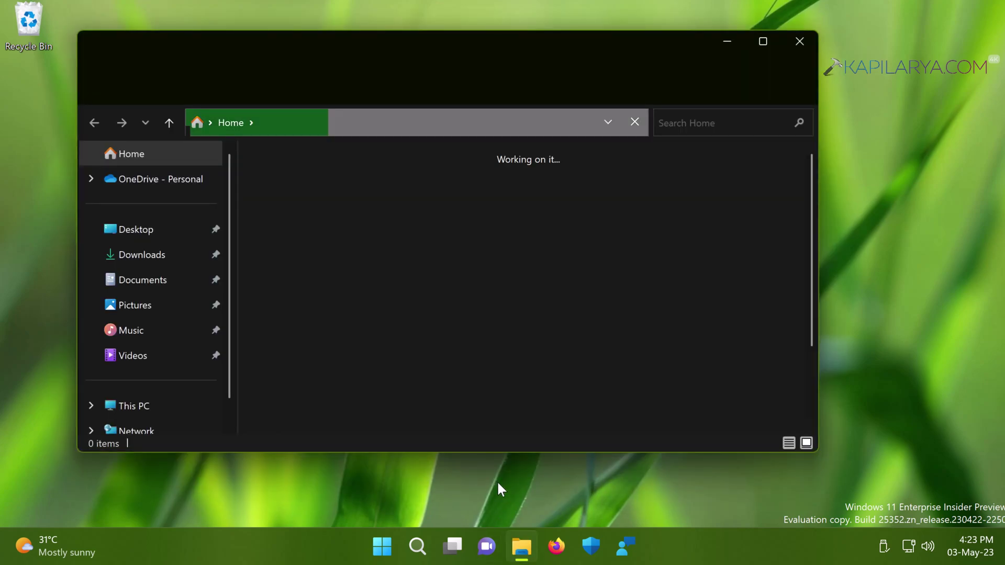
Step: Browse This PC to Local Disk (C:) and select the Windows.old folder
left_click(131, 408)
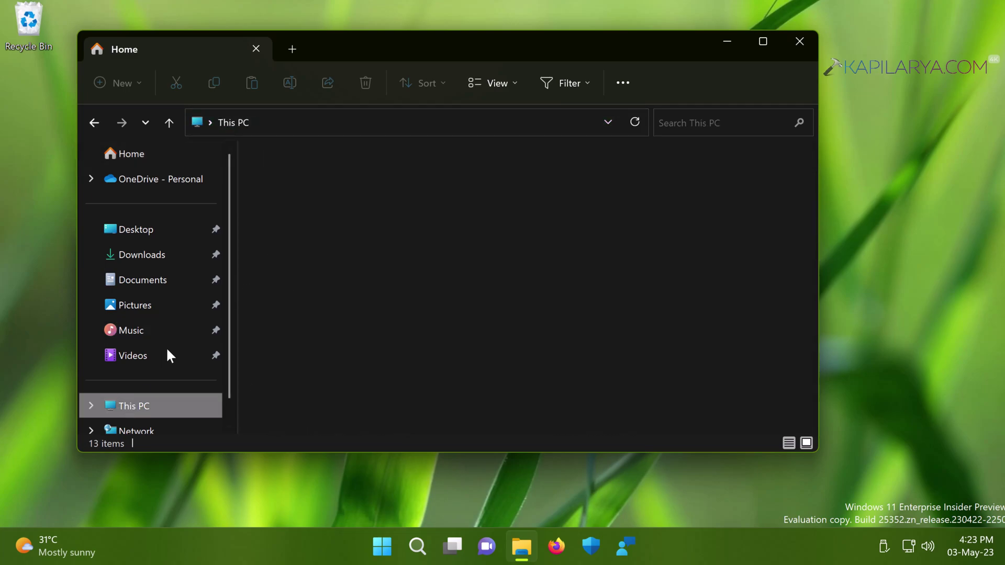
left_click(329, 192)
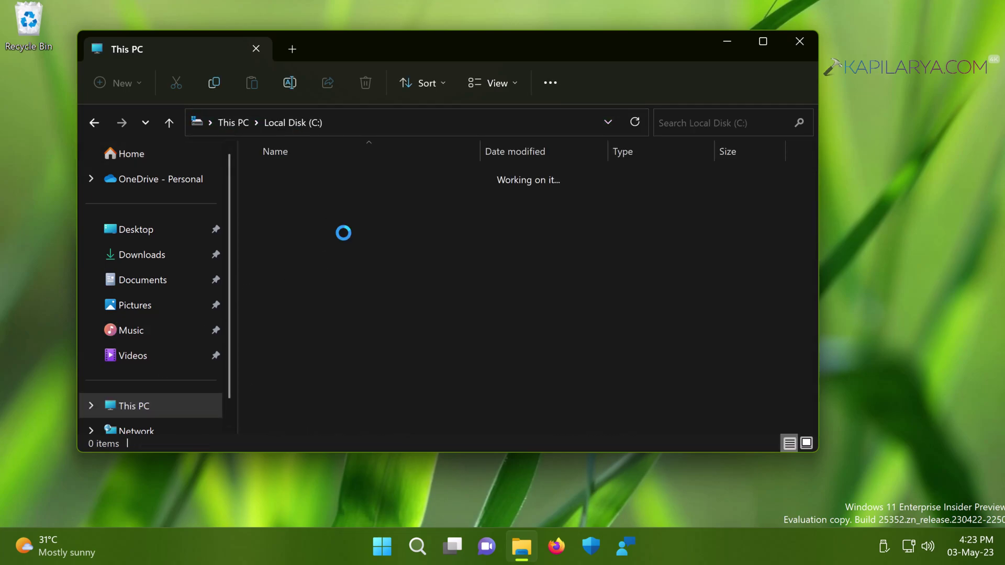
left_click(293, 375)
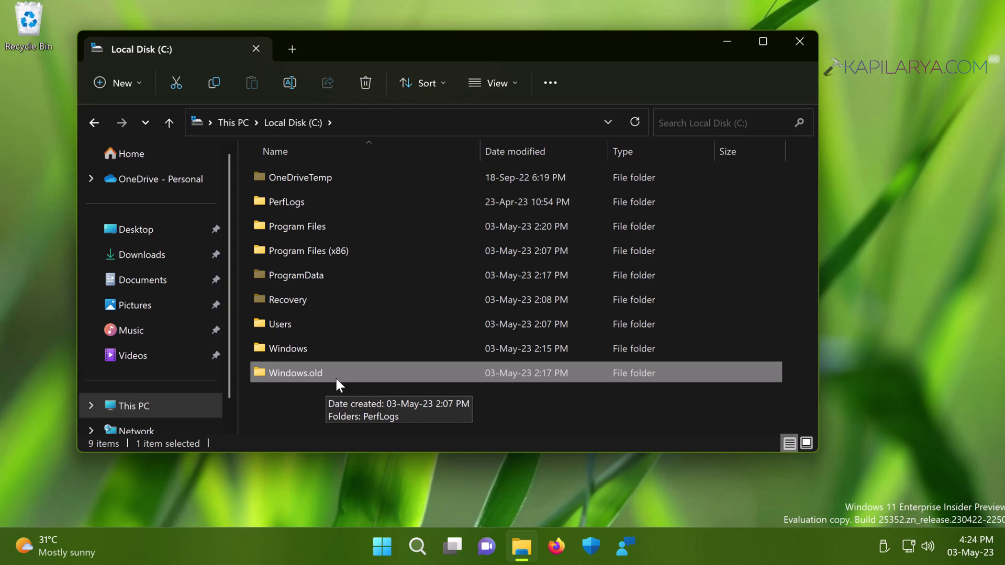
Step: Check Windows.old's Properties showing 15.0 GB across 88,475 files, then cancel
right_click(335, 376)
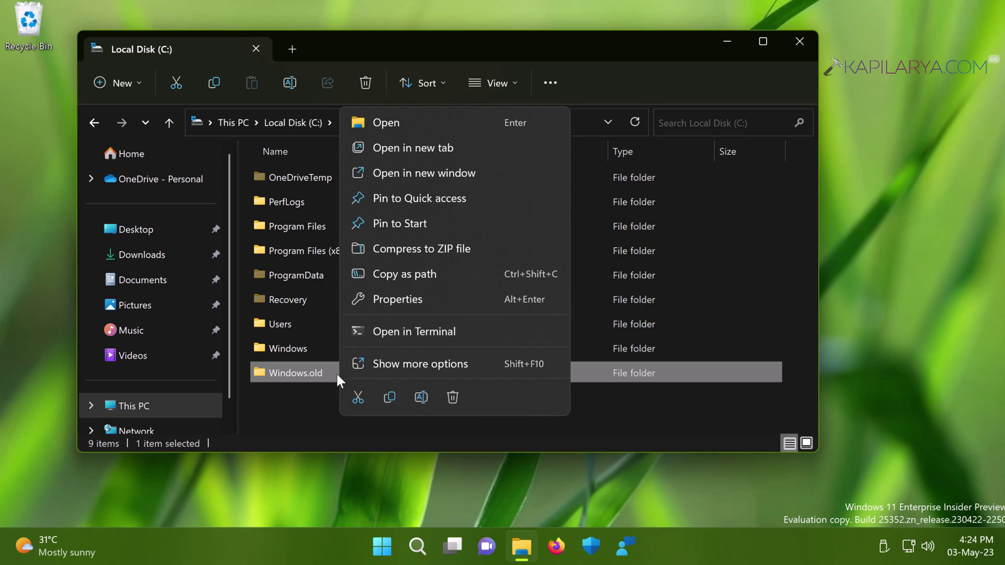
left_click(414, 298)
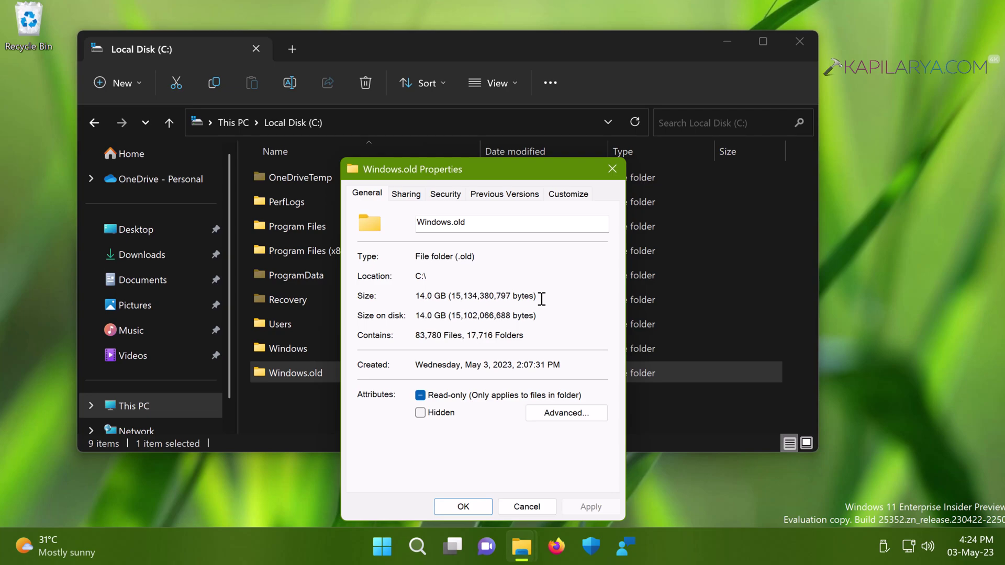
left_click_drag(419, 299, 449, 296)
left_click(447, 296)
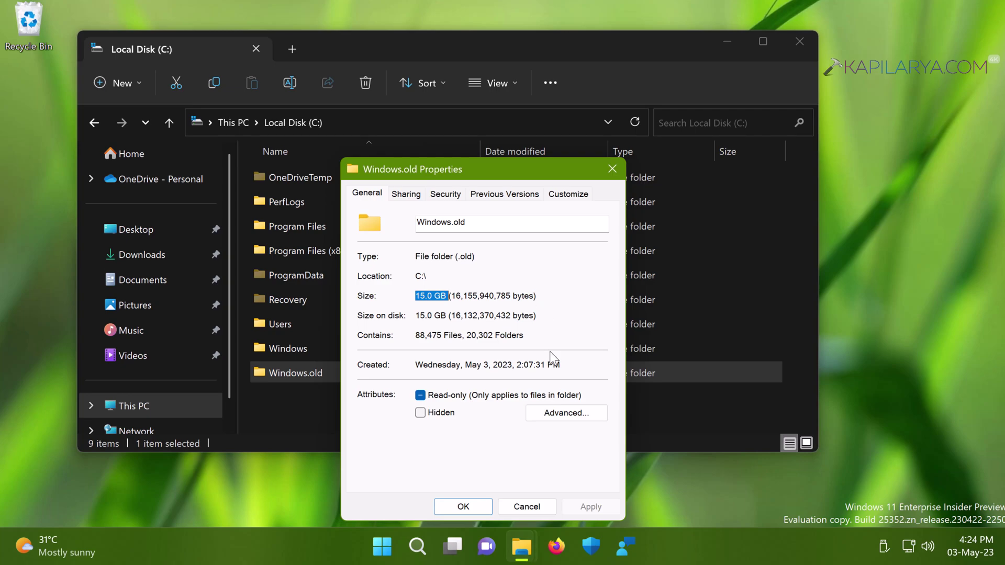
left_click(528, 506)
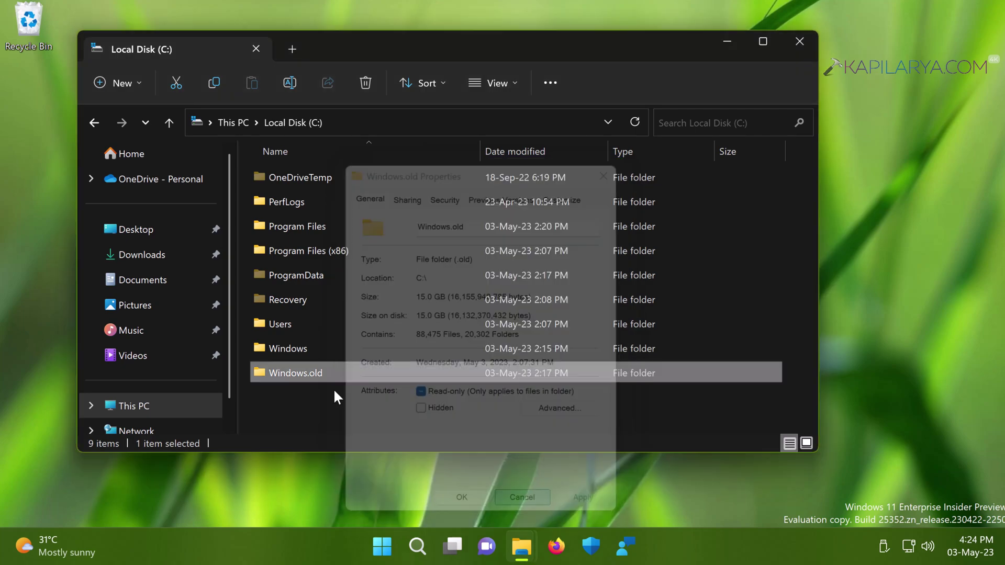
Step: Attempt to delete Windows.old with admin approval, then cancel the Folder Access Denied message
right_click(335, 374)
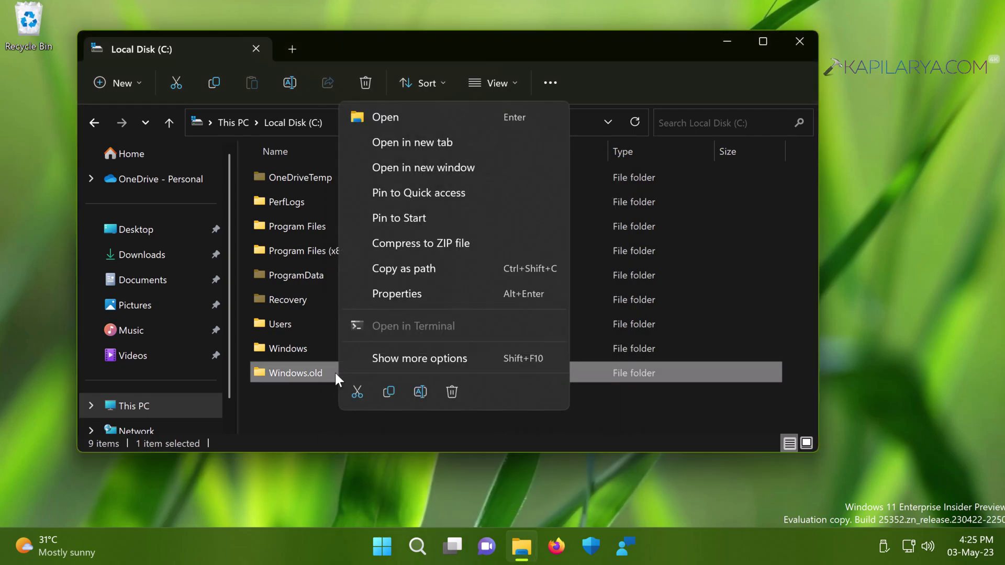
left_click(451, 390)
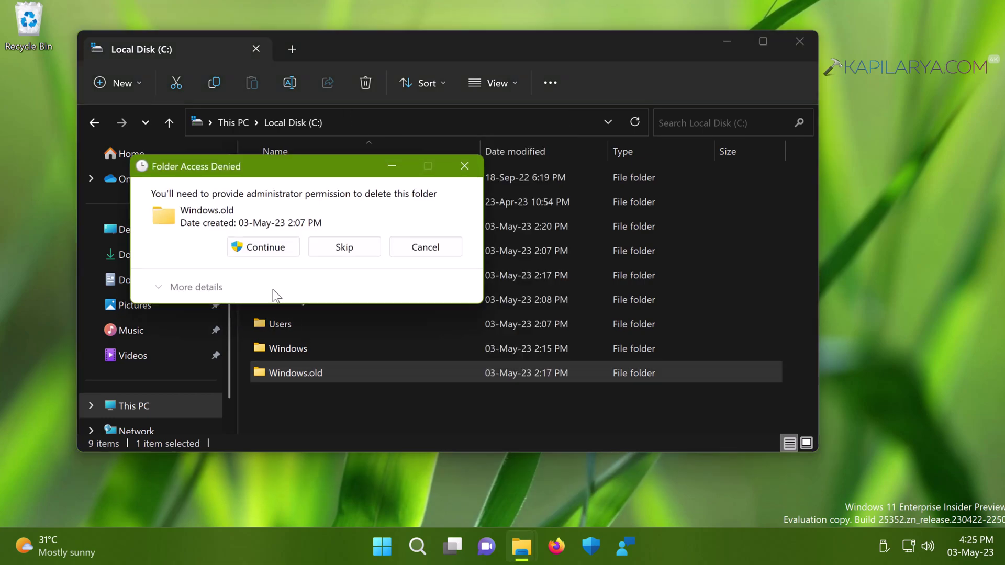
left_click(268, 251)
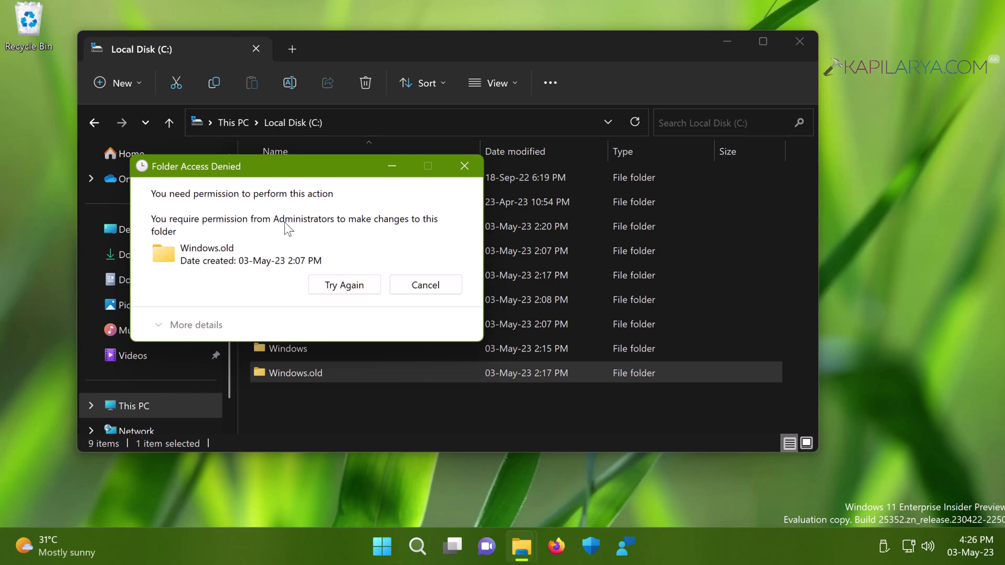
left_click(405, 386)
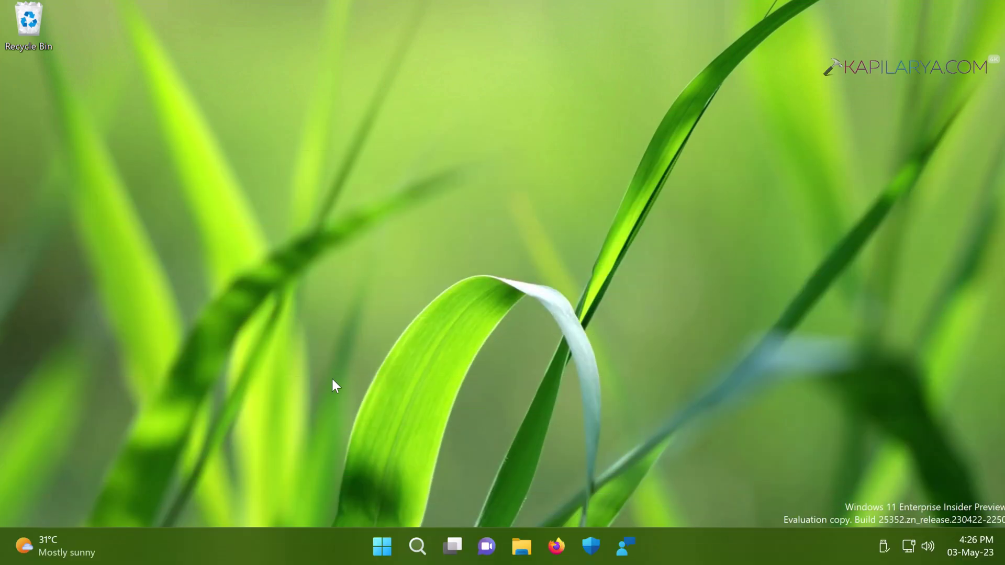
Step: Open Settings > System > Storage and go to the Temporary files page for drive C:
right_click(382, 553)
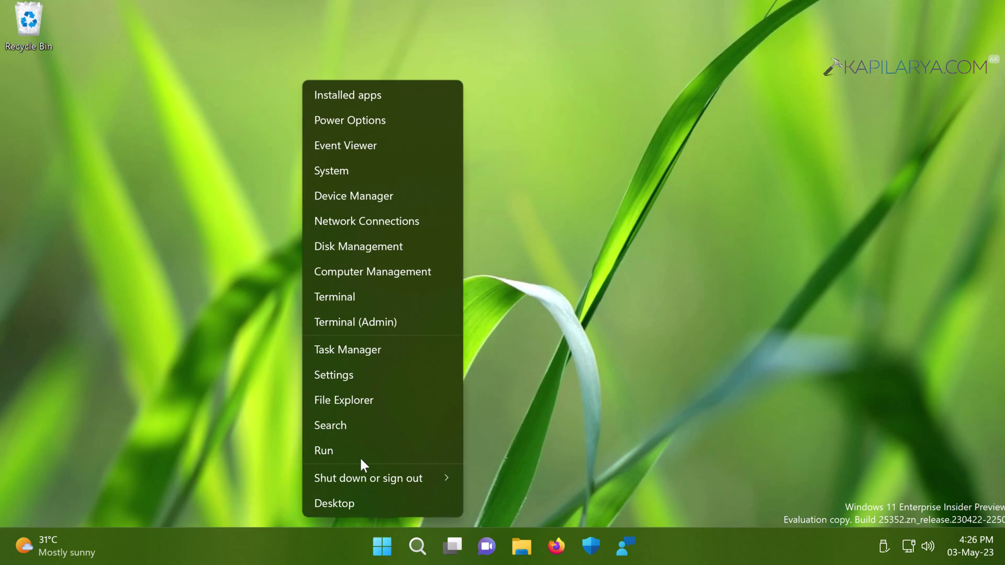
left_click(359, 380)
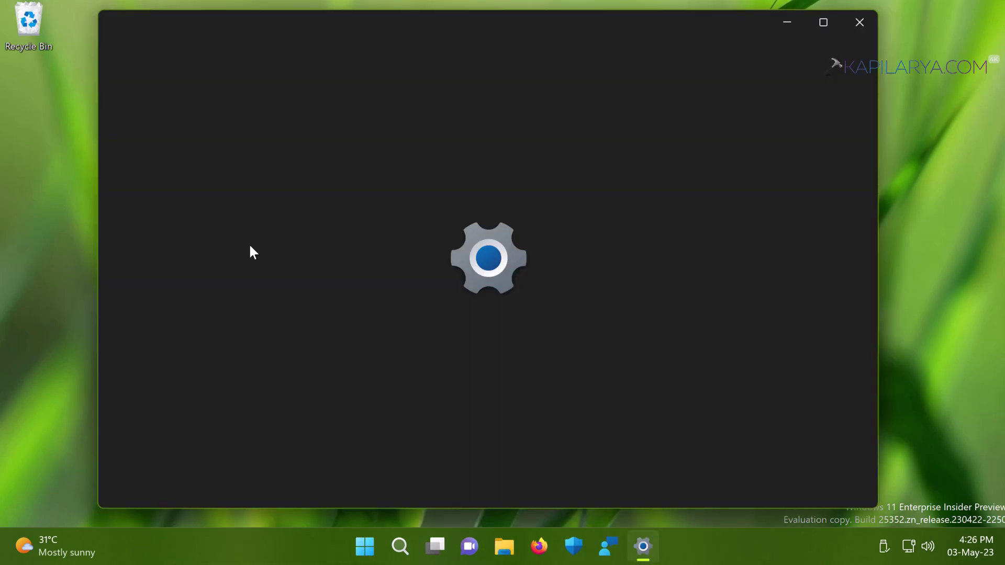
scroll(411, 337, "down", 2)
scroll(473, 335, "up", 2)
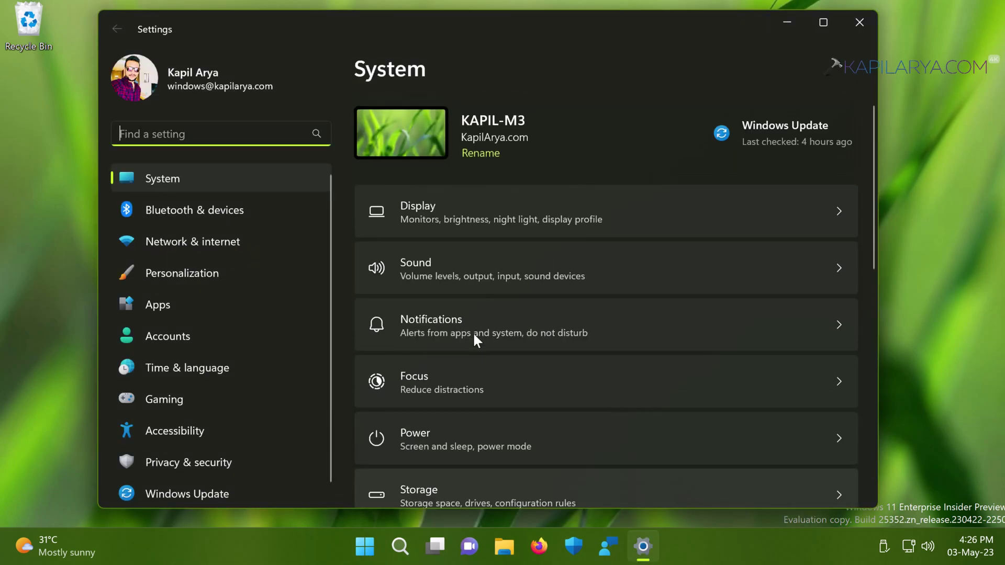
scroll(473, 332, "down", 3)
left_click(472, 332)
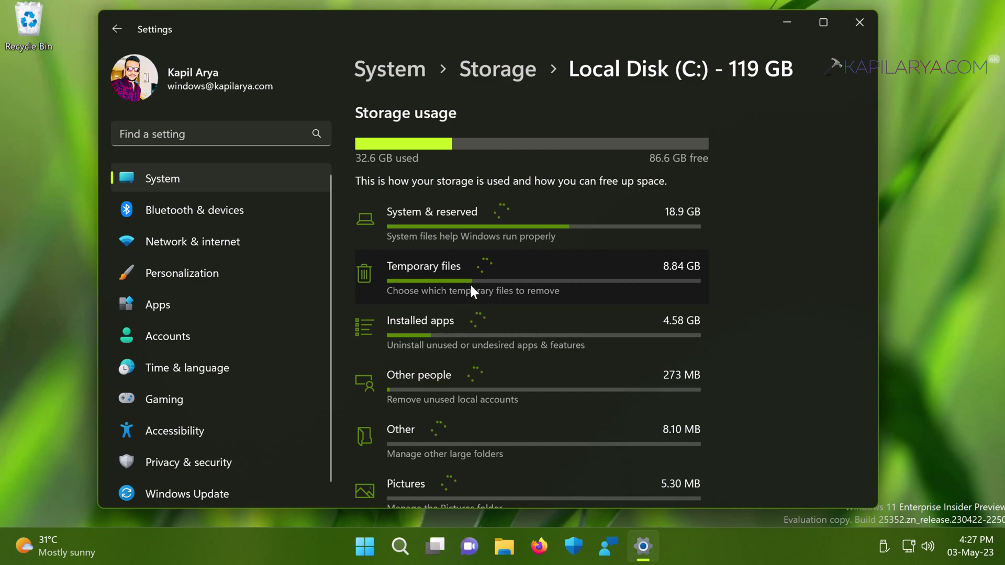
left_click(468, 278)
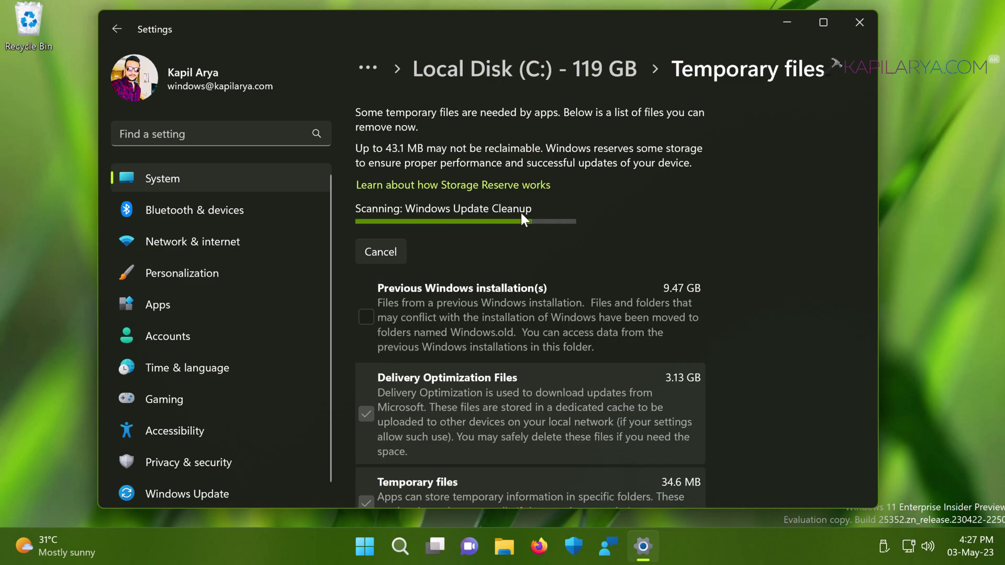
Step: Tick Previous Windows installation(s) and confirm permanently removing the 13.0 GB of temporary files
scroll(524, 330, "down", 2)
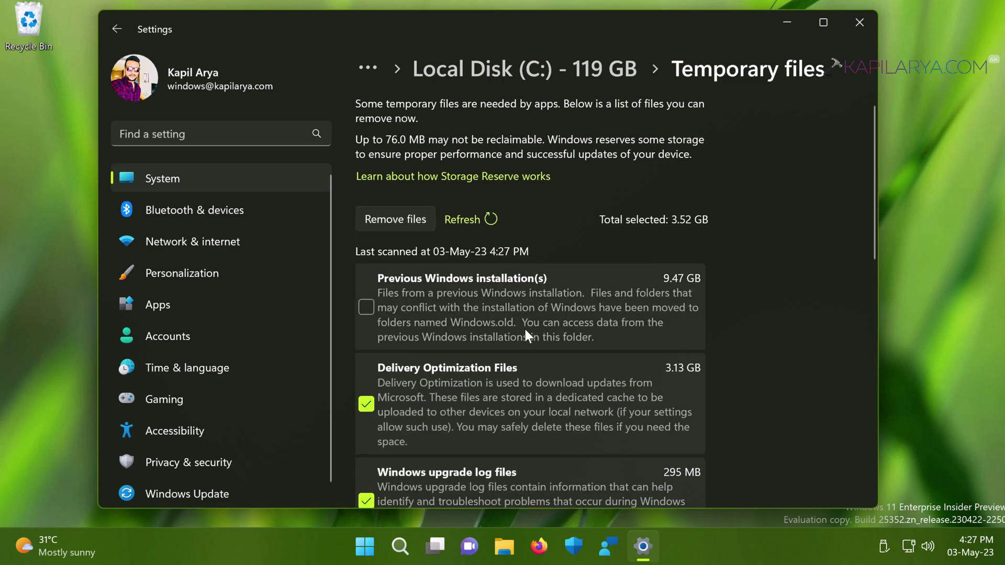
left_click(365, 252)
scroll(507, 282, "down", 10)
scroll(466, 352, "down", 6)
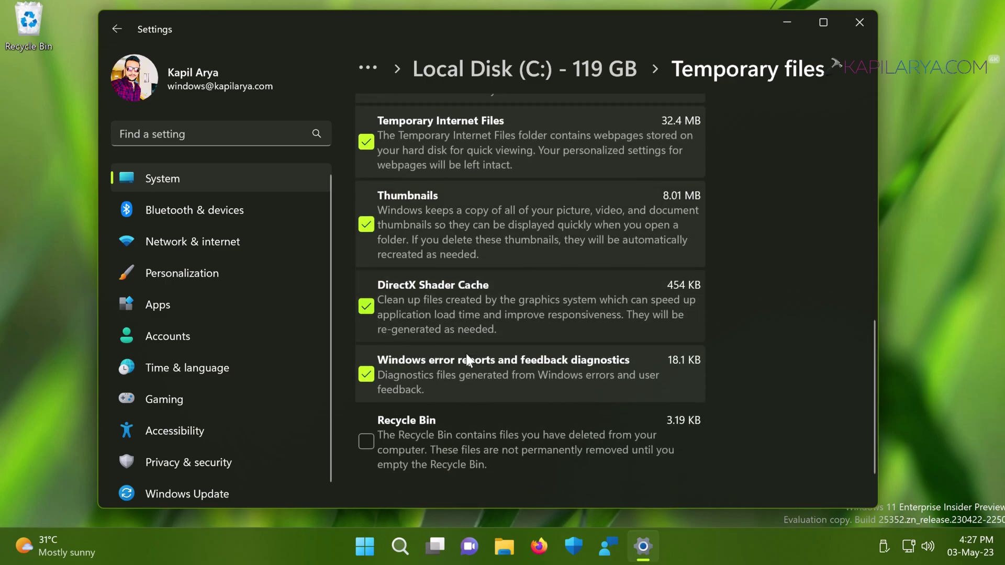
scroll(466, 351, "up", 6)
scroll(466, 352, "up", 11)
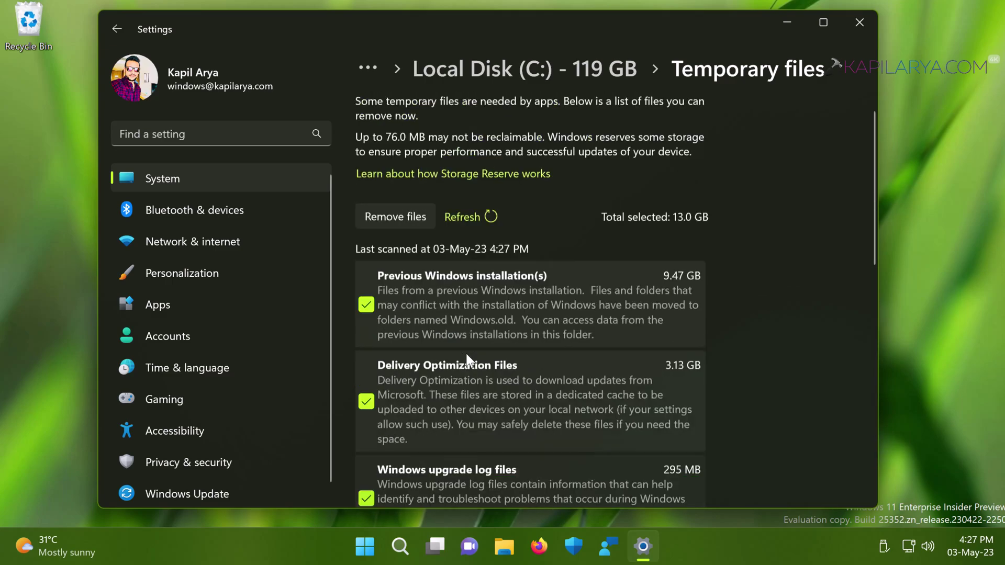
left_click(394, 231)
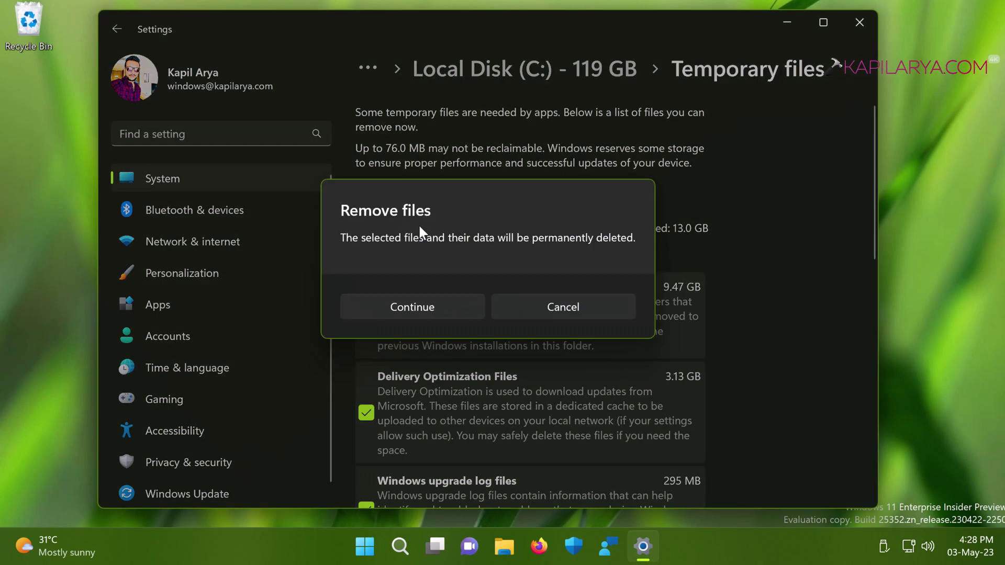
left_click(394, 311)
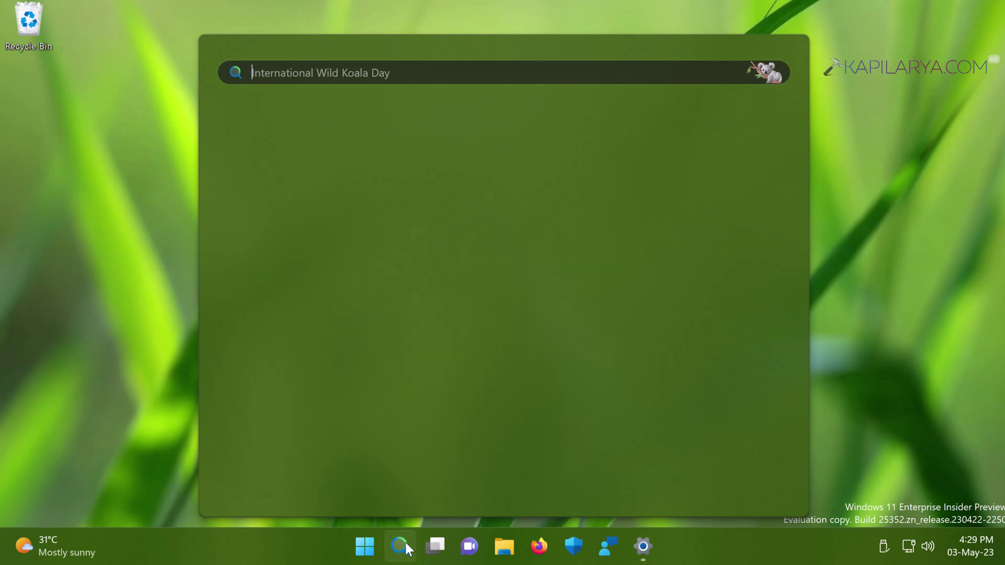
Step: Search 'disk cl' and launch the Disk Cleanup app for drive C:
type("disk c")
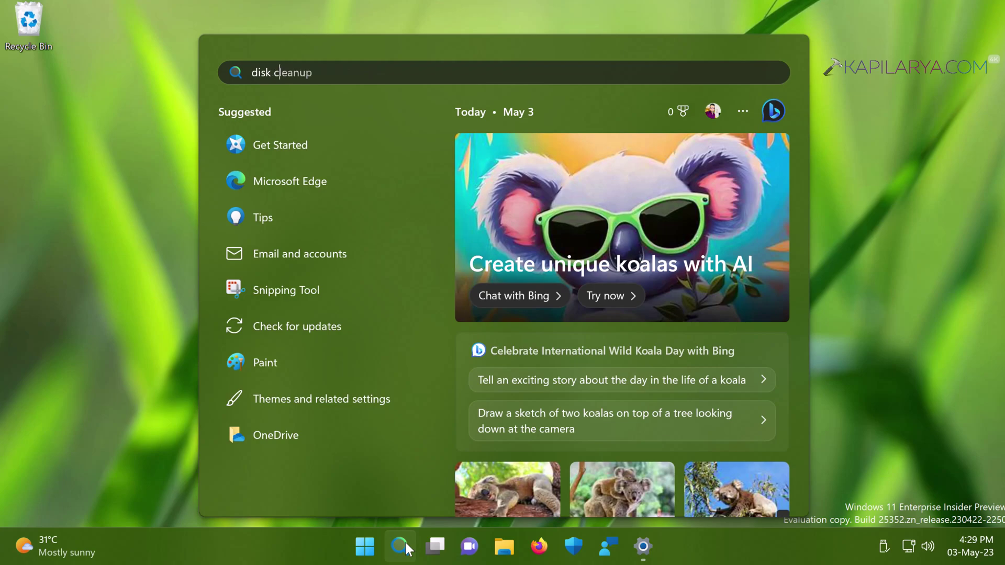
type("l")
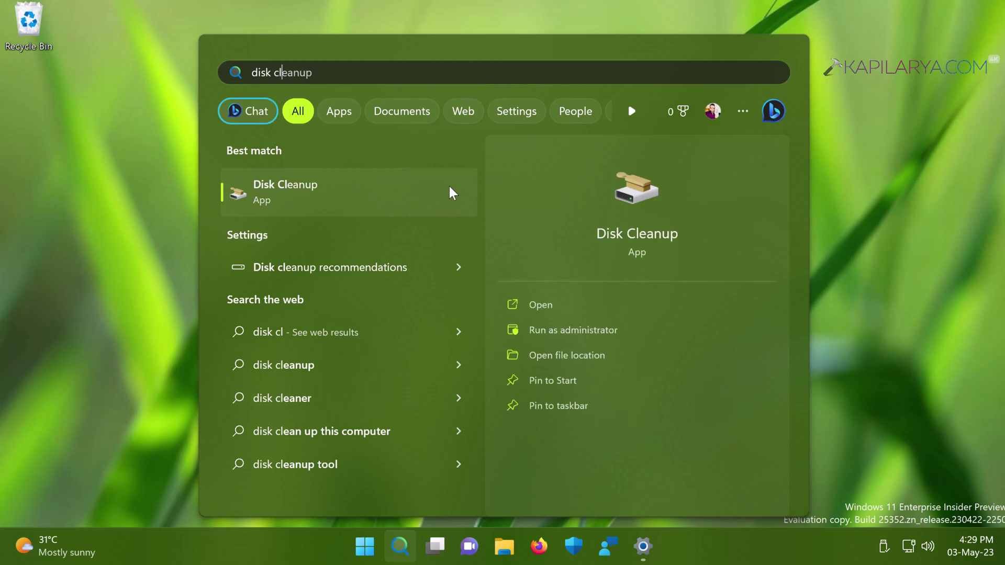
left_click(540, 306)
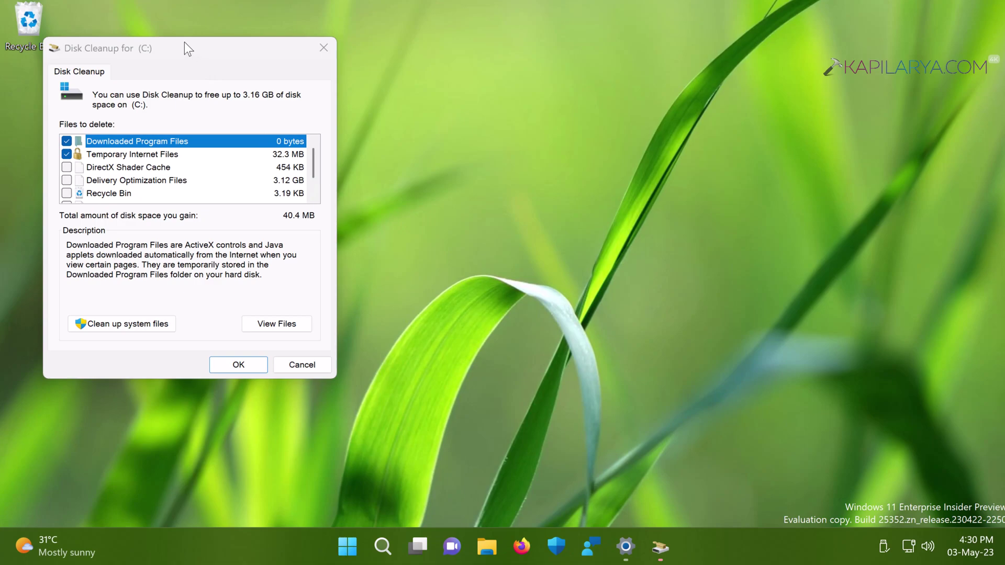
Step: Center the Disk Cleanup window and rescan including system files, now offering 12.2 GB
left_click_drag(184, 42, 398, 82)
left_click(335, 364)
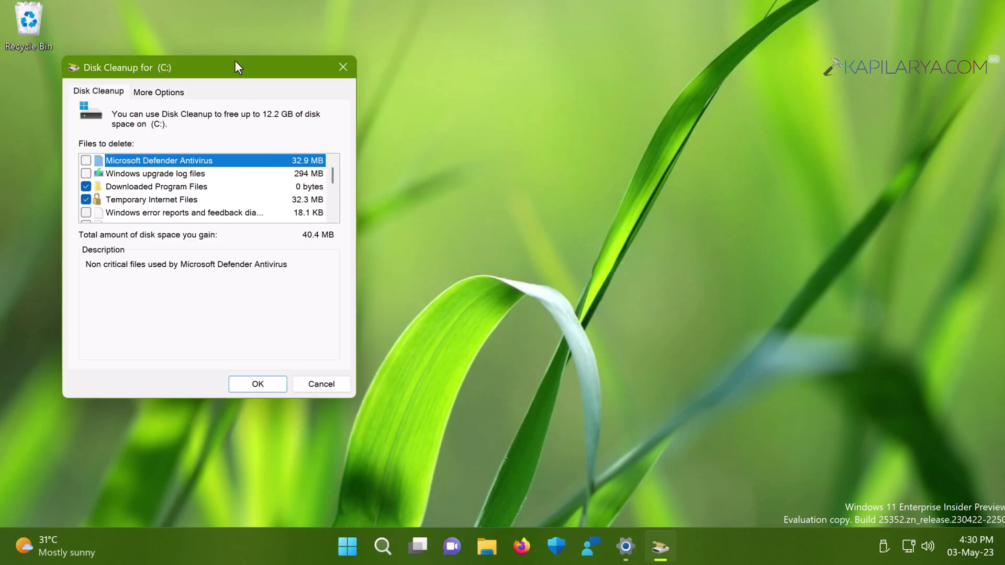
Step: Check Previous Windows installation(s) in Disk Cleanup and confirm deleting the files
left_click_drag(235, 62, 450, 71)
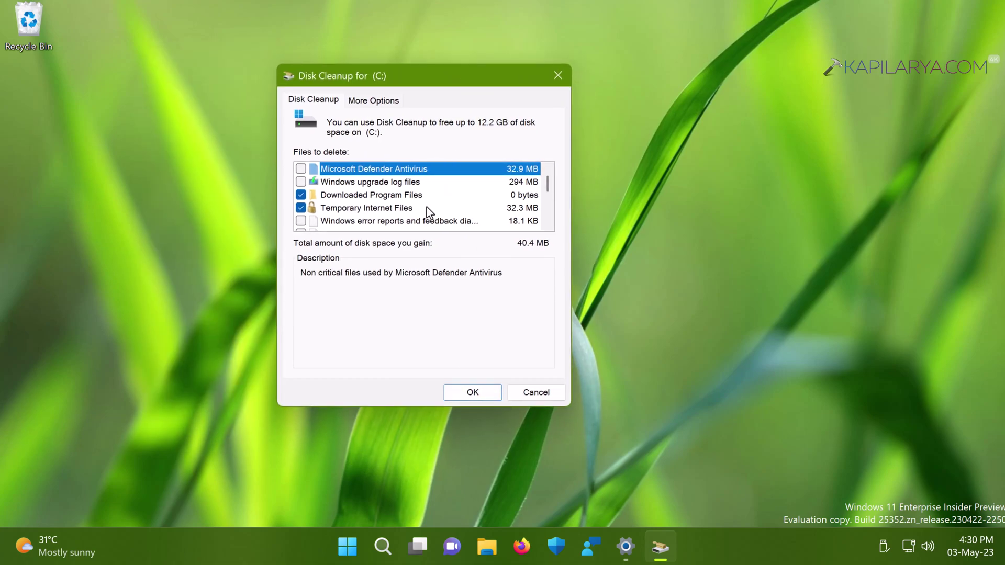
scroll(372, 196, "down", 3)
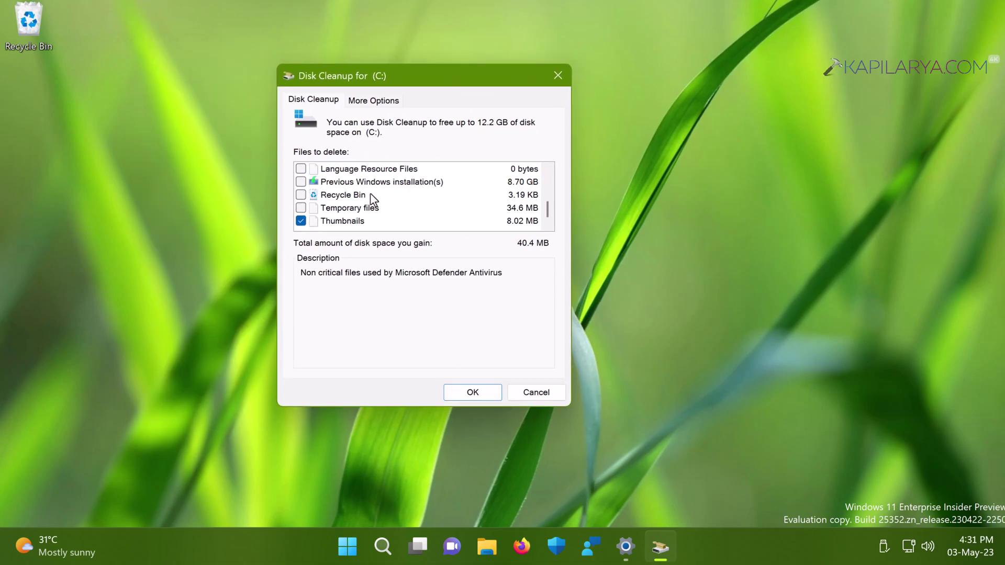
left_click(301, 184)
left_click(457, 397)
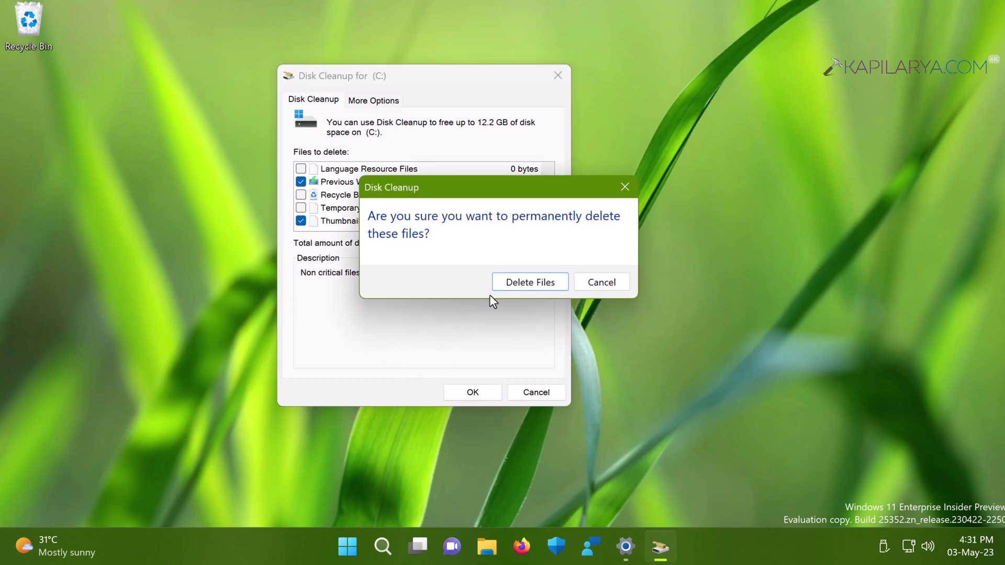
left_click(506, 285)
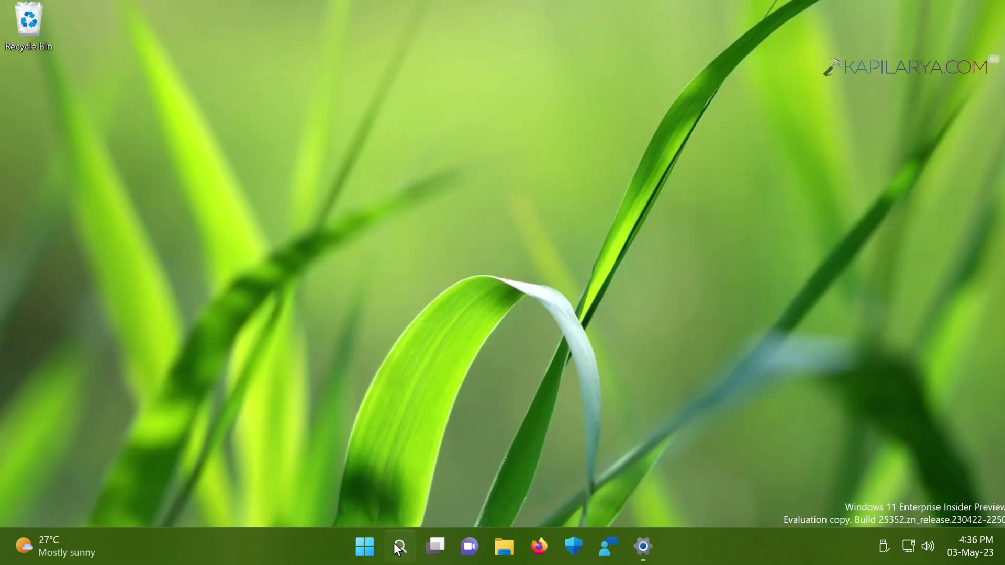
Step: Search for cmd and start Command Prompt as administrator, approving the UAC prompt
key("super+s")
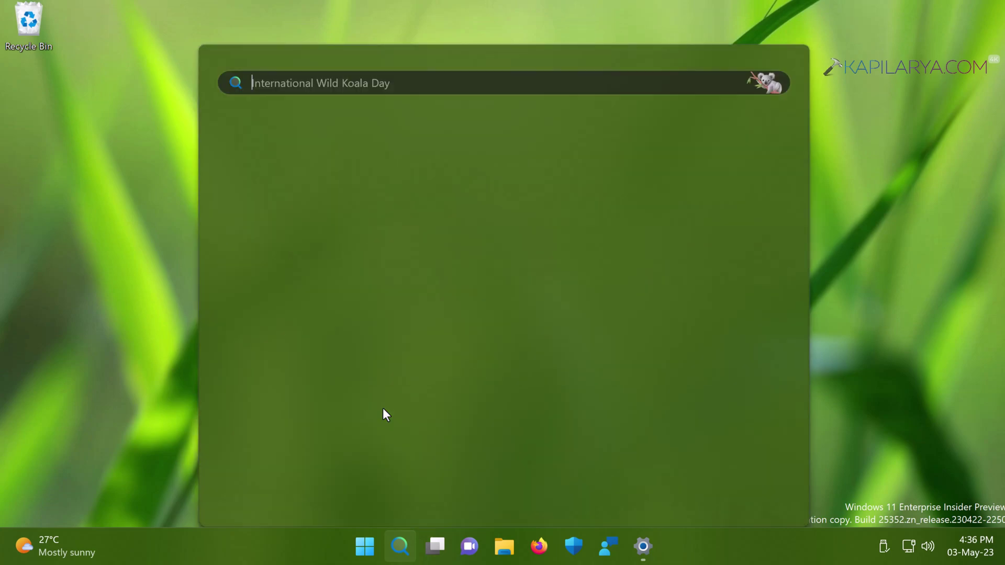
type("c")
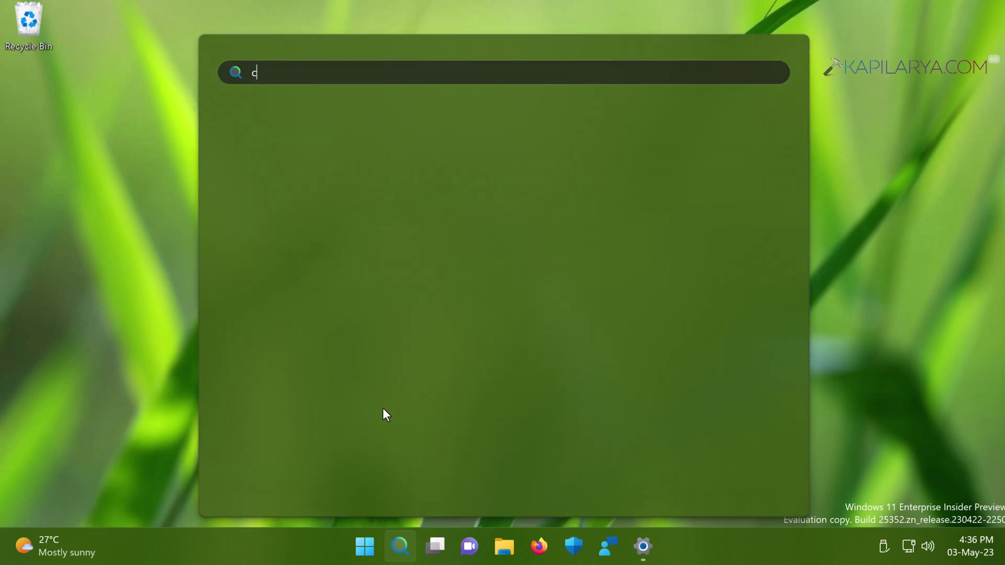
type("md")
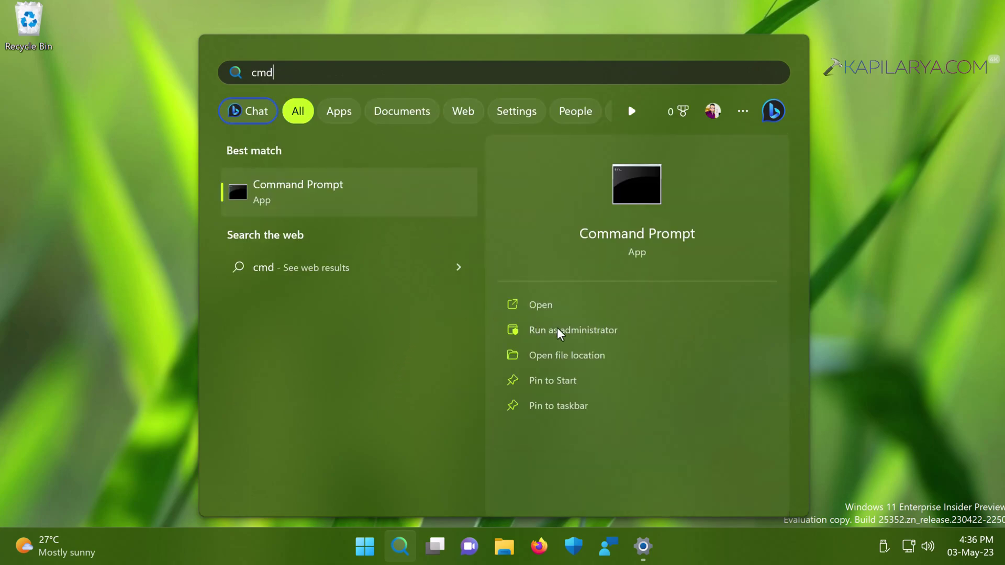
left_click(557, 330)
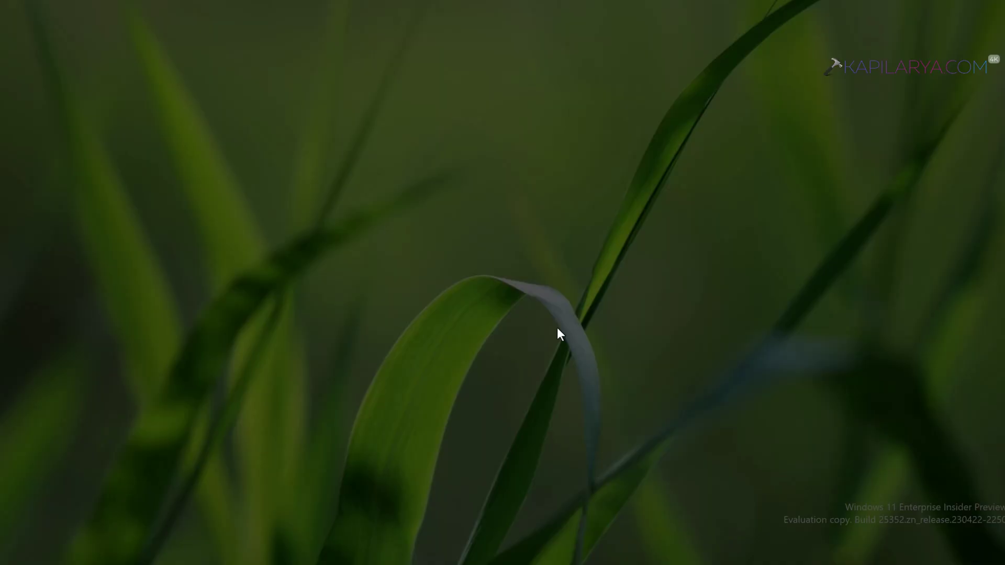
left_click(390, 390)
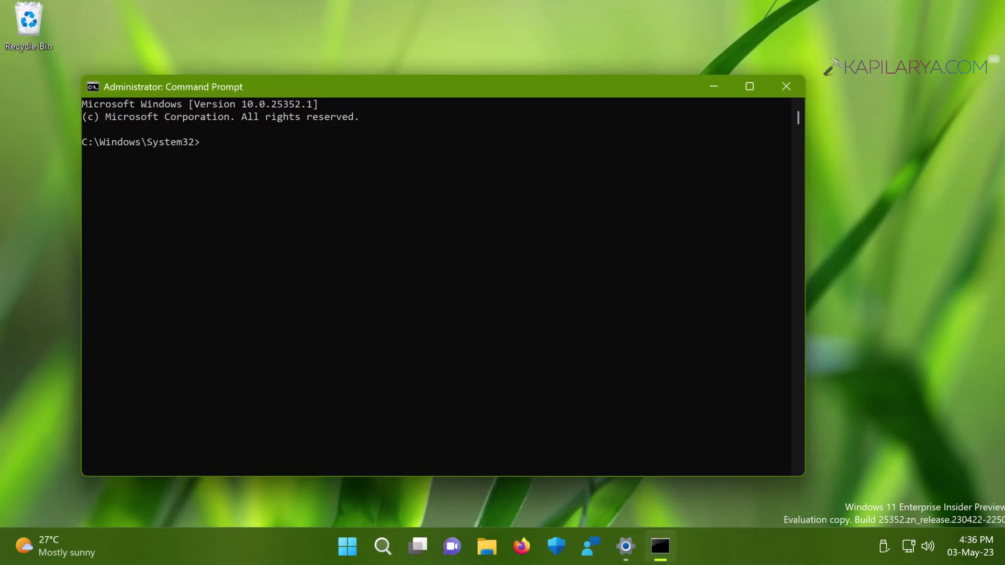
Step: Run takeown and icacls on C:\Windows.old to take ownership and grant administrators full control
left_click(73, 3)
left_click(73, 15)
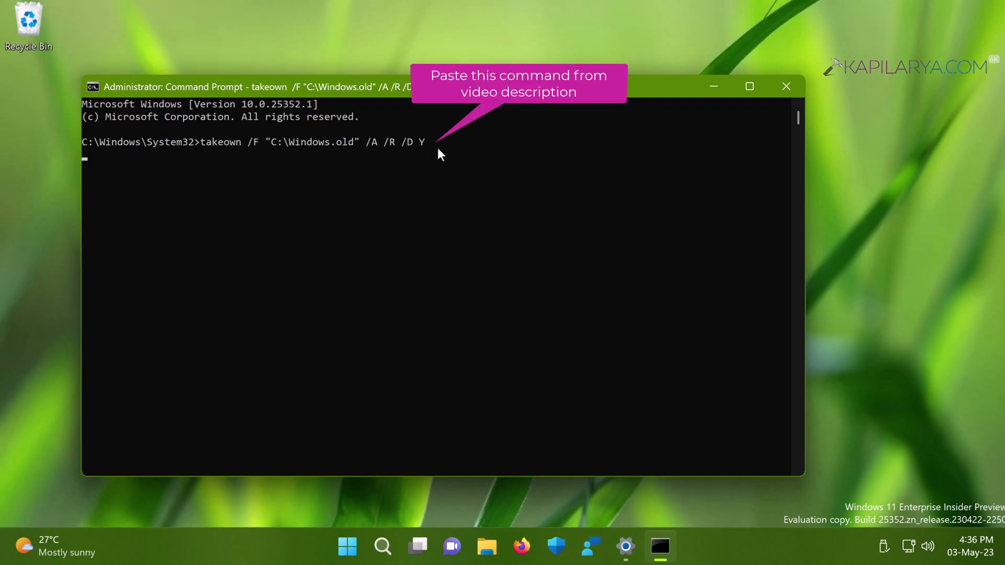
key("Return")
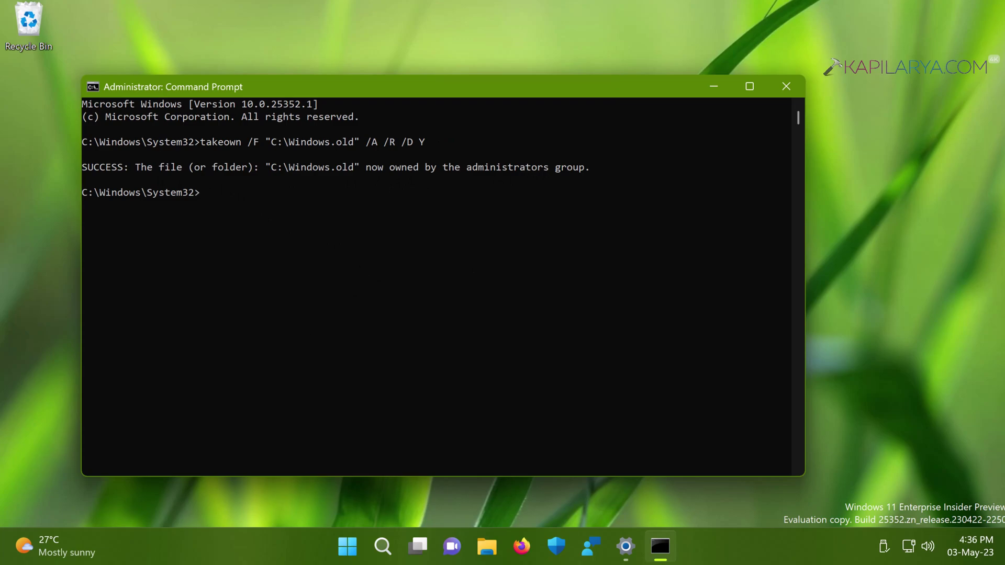
left_click(68, 1)
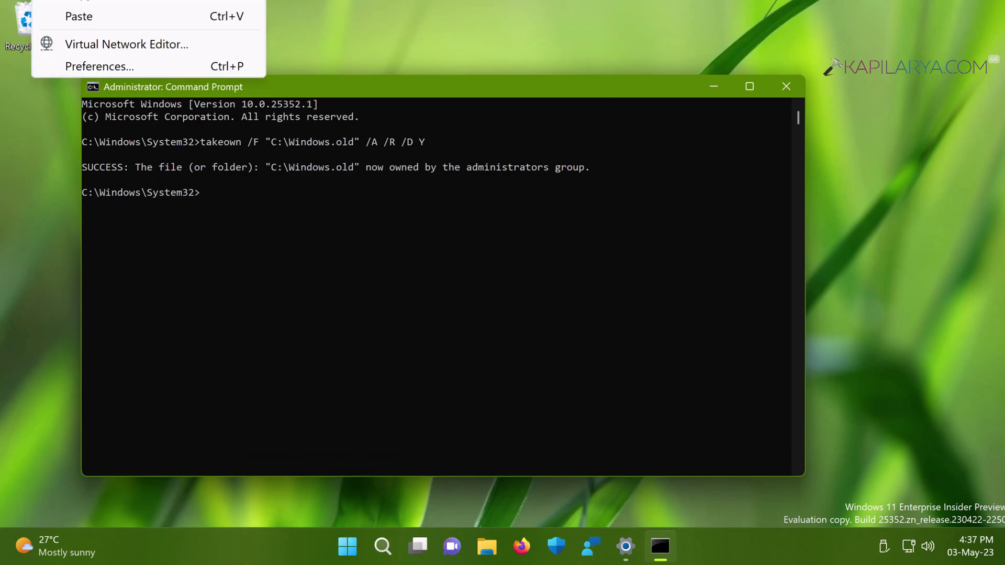
left_click(71, 17)
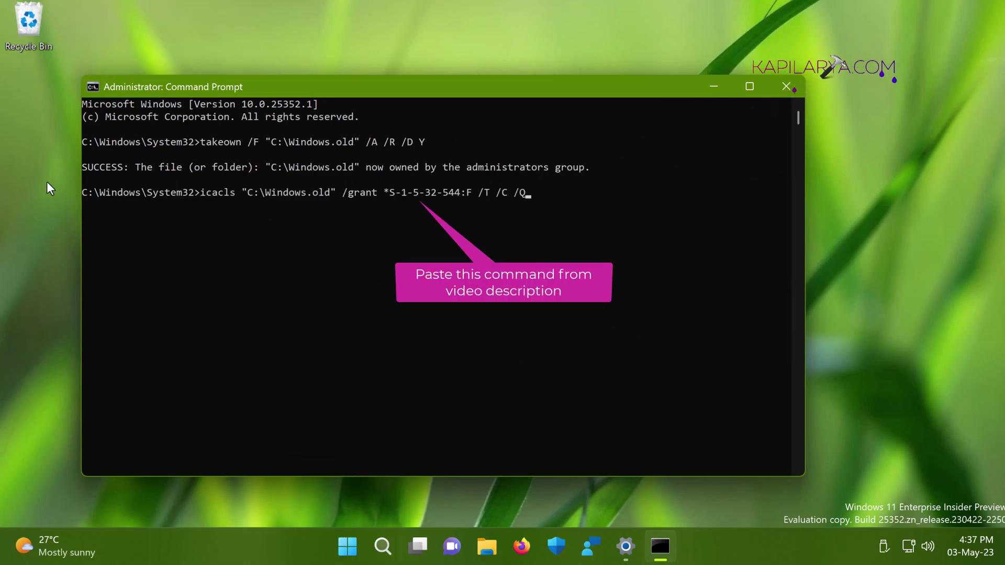
key("Return")
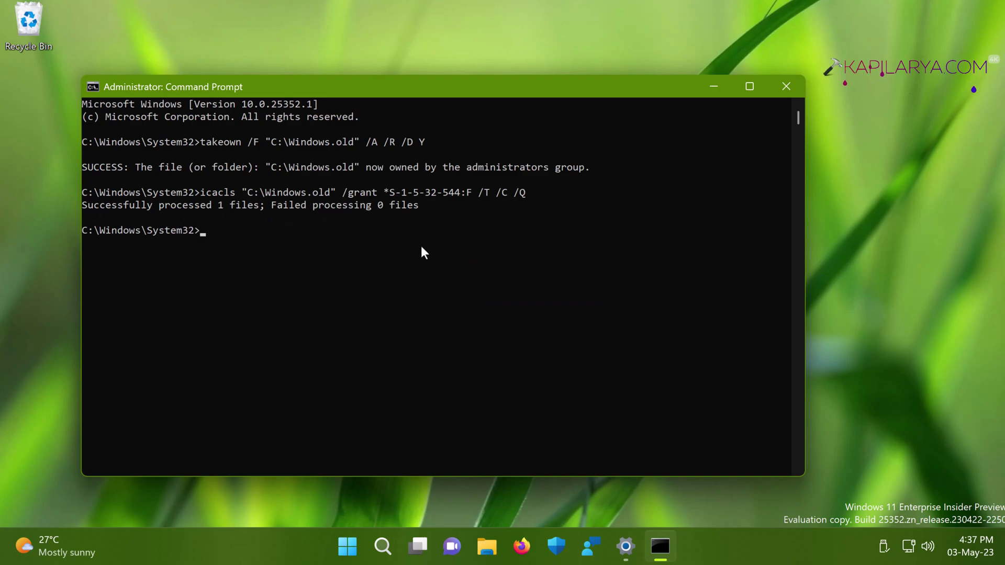
Step: Run RD /S /Q C:\Windows.old to delete the folder, then close Command Prompt
left_click(59, 2)
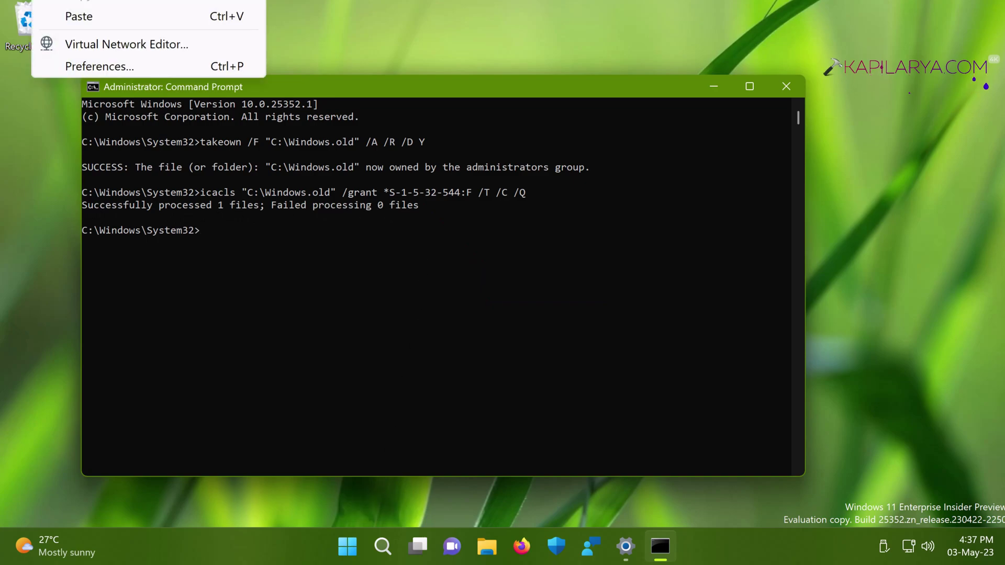
left_click(76, 16)
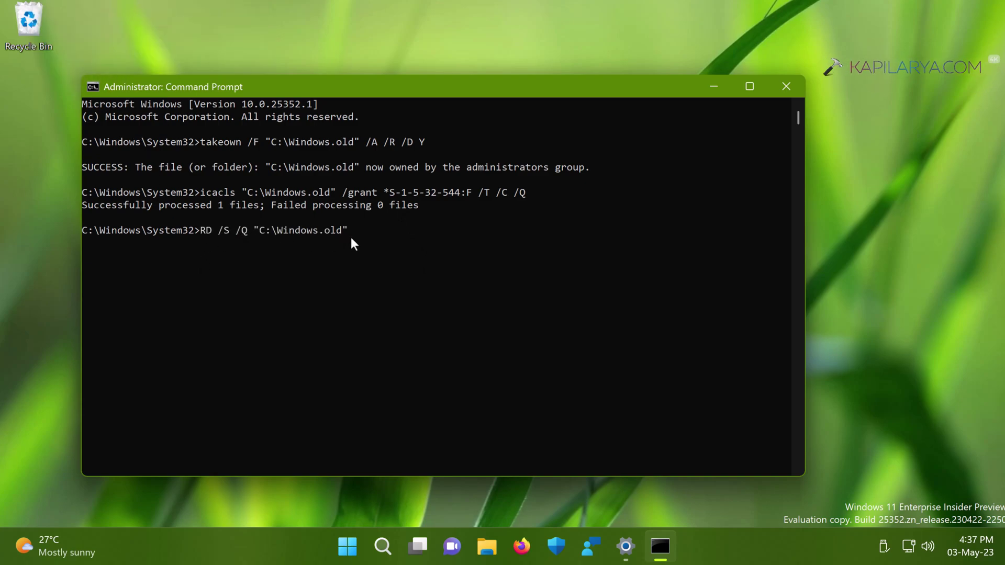
key("Return")
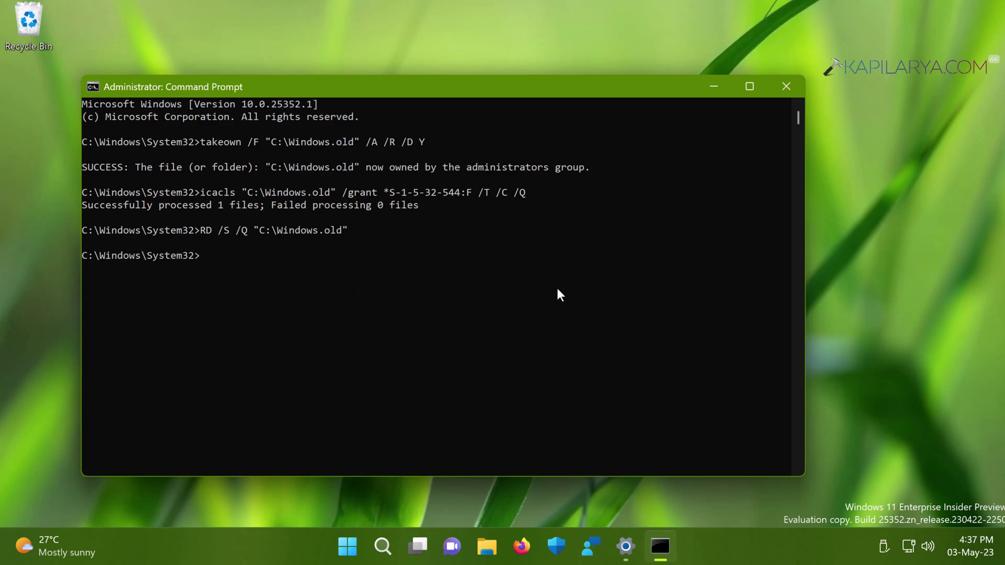
left_click(784, 88)
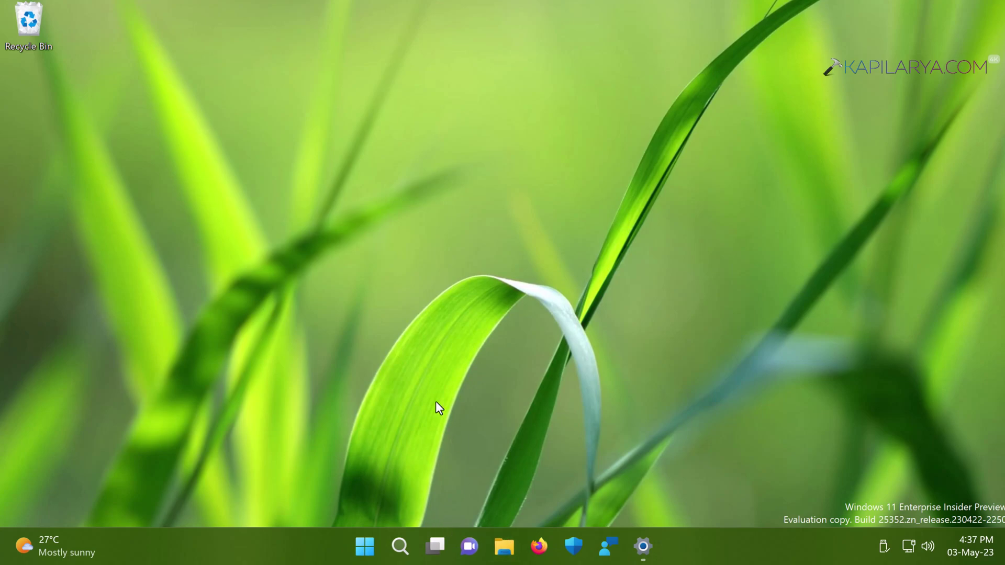
Step: Open File Explorer on This PC to confirm Local Disk (C:) has 93.9 GB free of 119 GB
key("super+e")
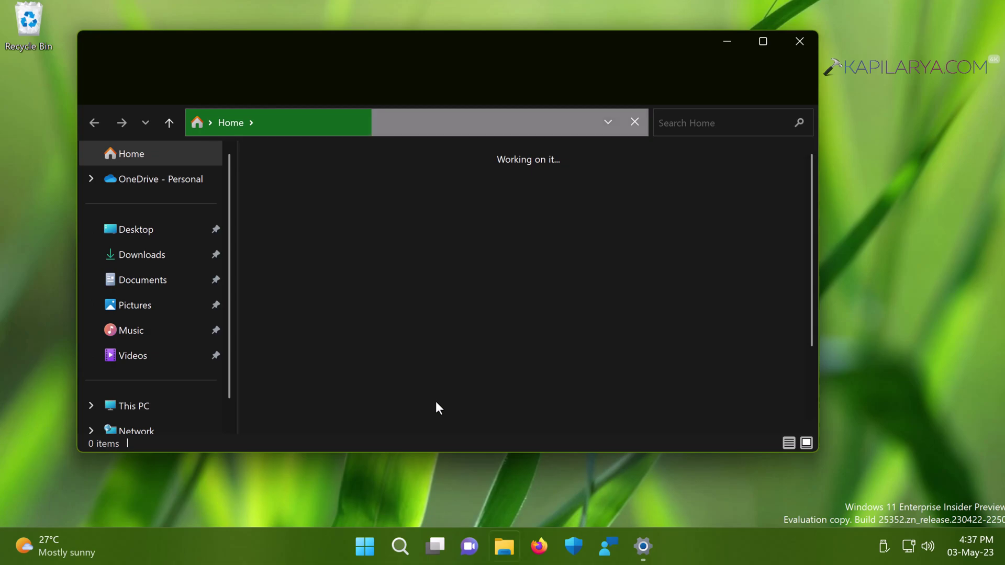
left_click(133, 406)
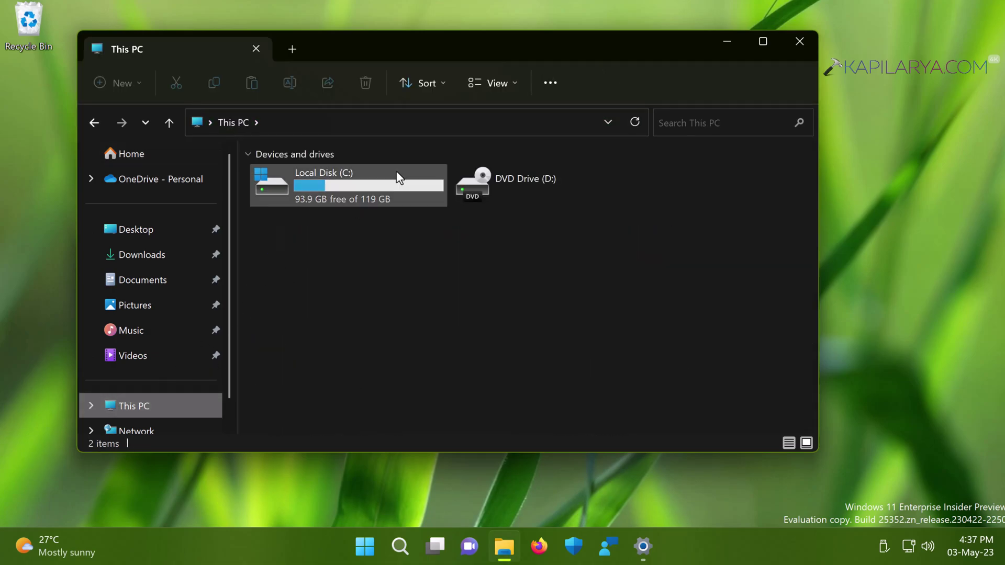